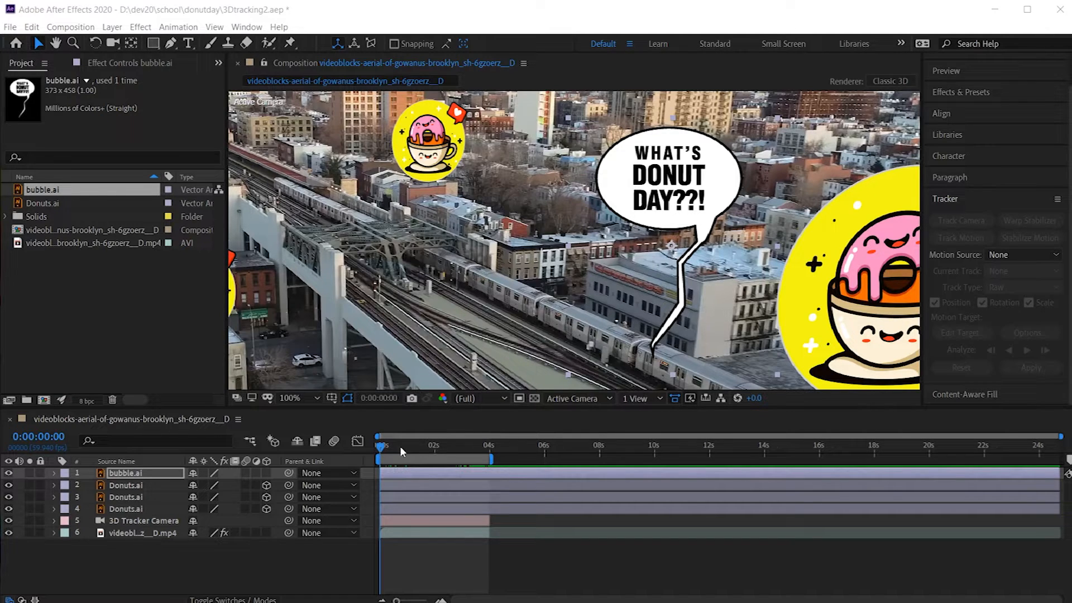
Scrub through the first four seconds to examine how the speech bubble and donut graphics move against the train footage.
drag(382, 447, 447, 476)
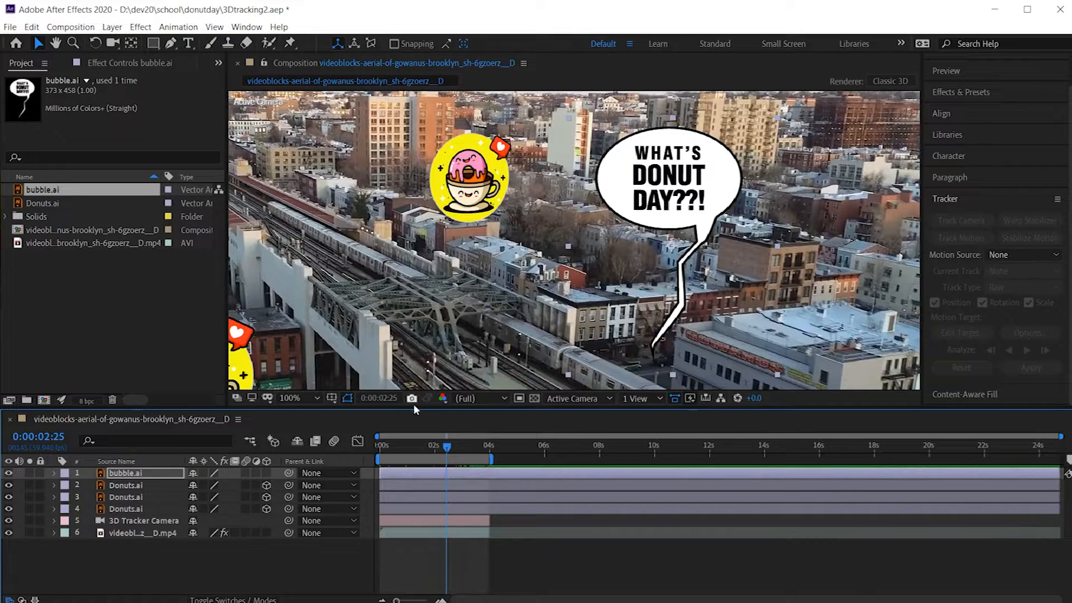
drag(448, 448, 483, 457)
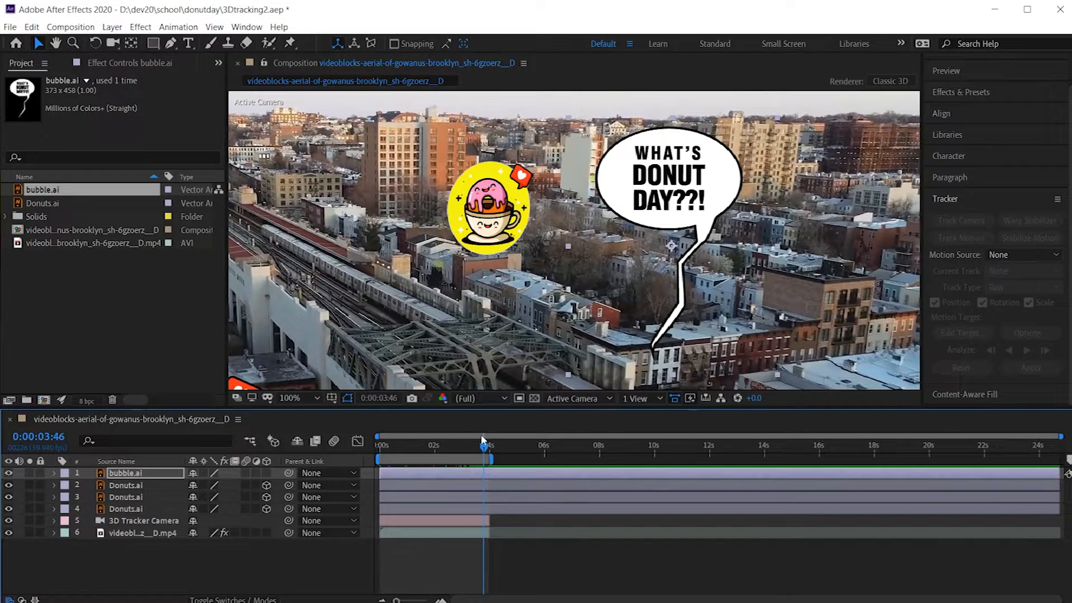
drag(483, 450, 361, 445)
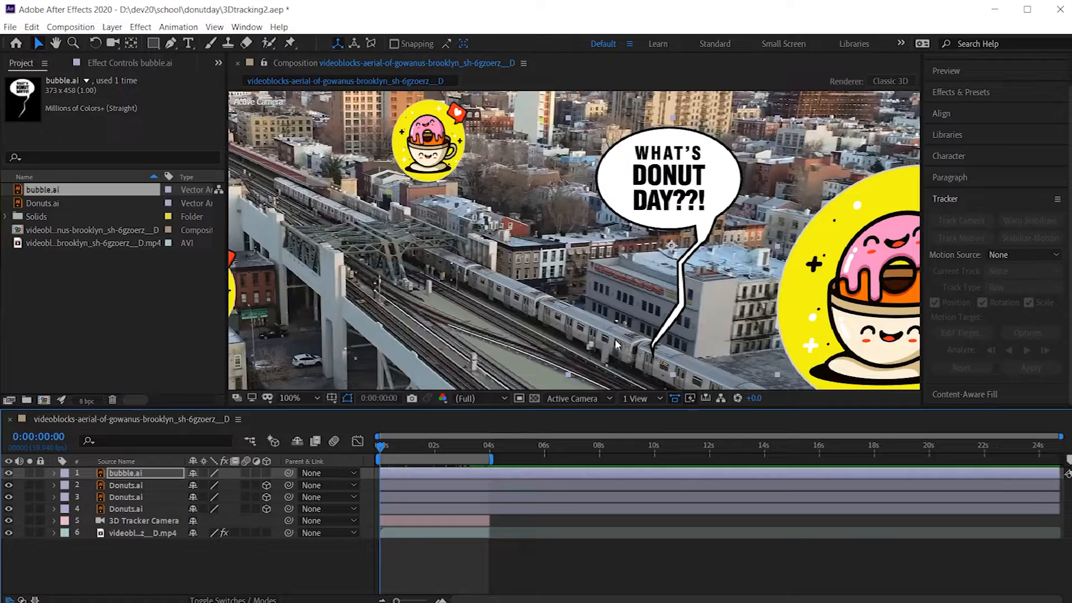
drag(381, 448, 456, 446)
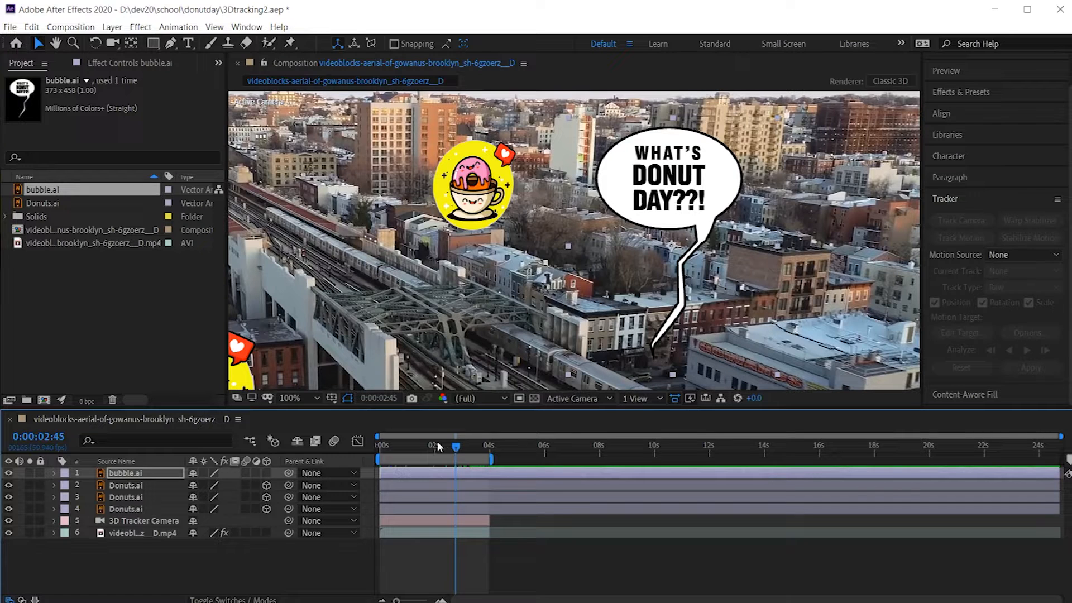
drag(457, 447, 333, 443)
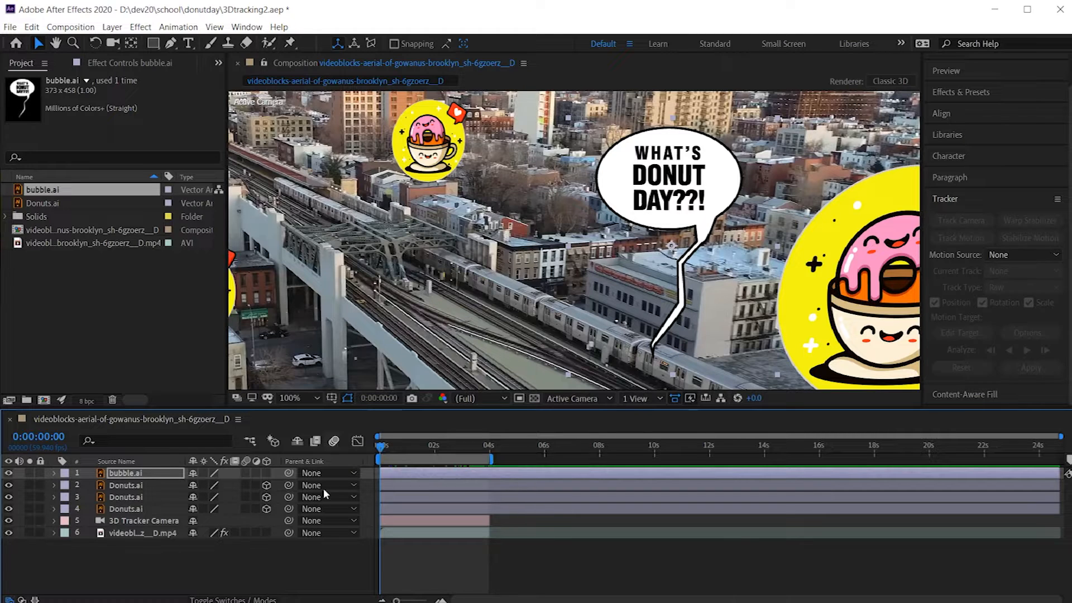
Show the solved track points of the 3D Camera Tracker effect on the train footage layer.
click(143, 534)
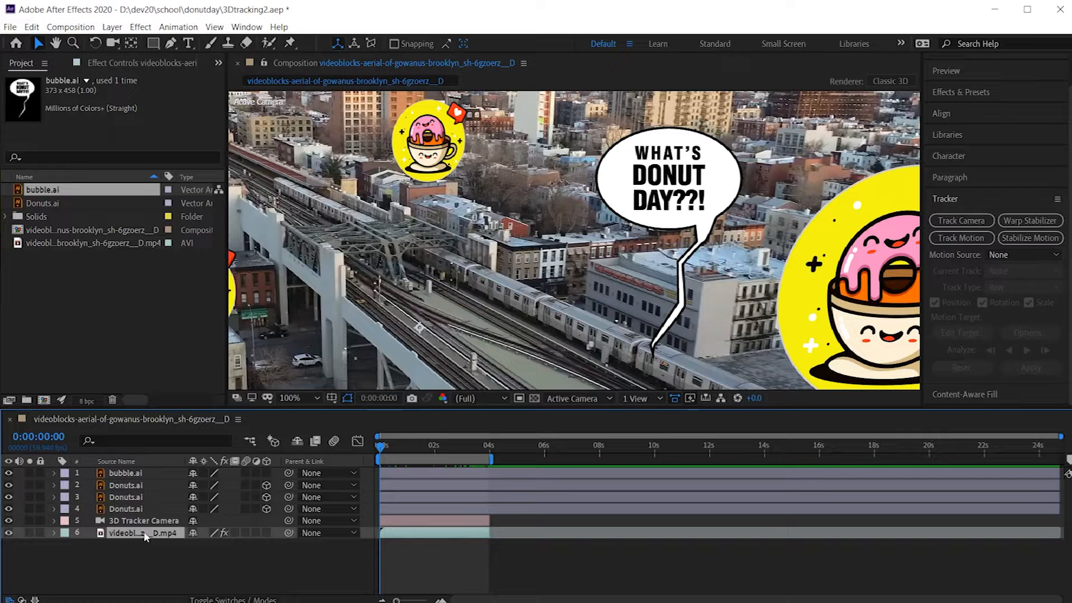
click(127, 62)
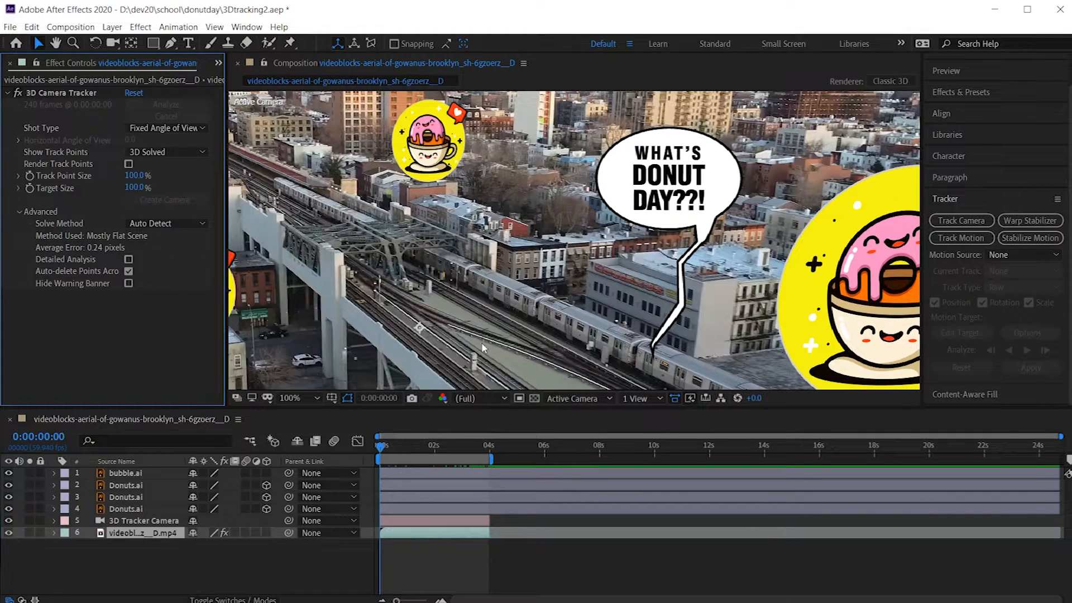
click(82, 95)
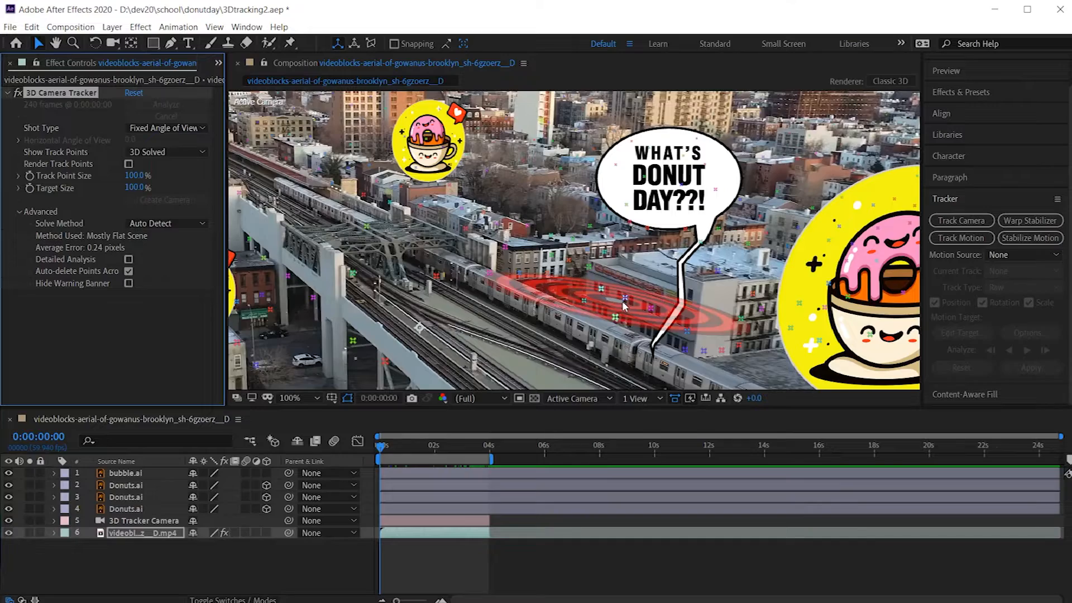
scroll(623, 326, down, 2)
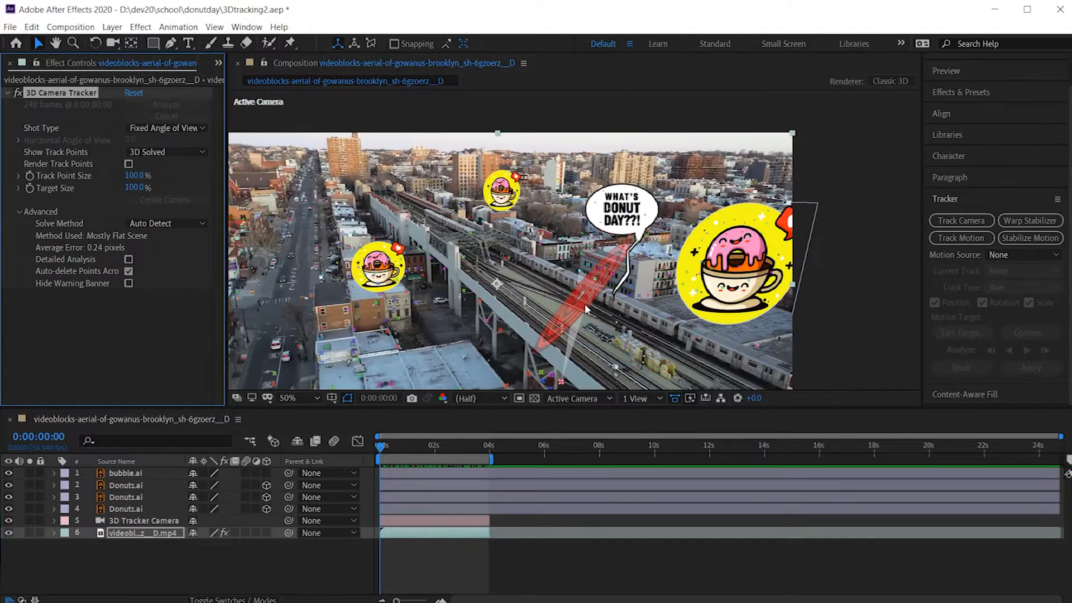
scroll(584, 304, up, 2)
Create a solid from the track points on the building beside the train at 0:00:00:00 and check its tracking.
drag(383, 449, 319, 454)
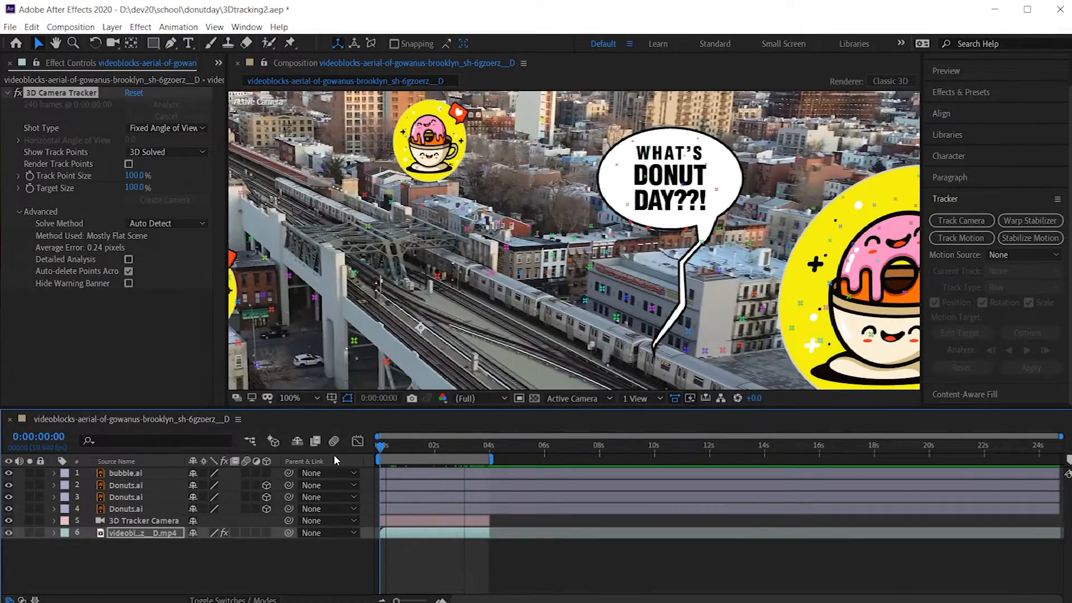
drag(385, 466, 344, 461)
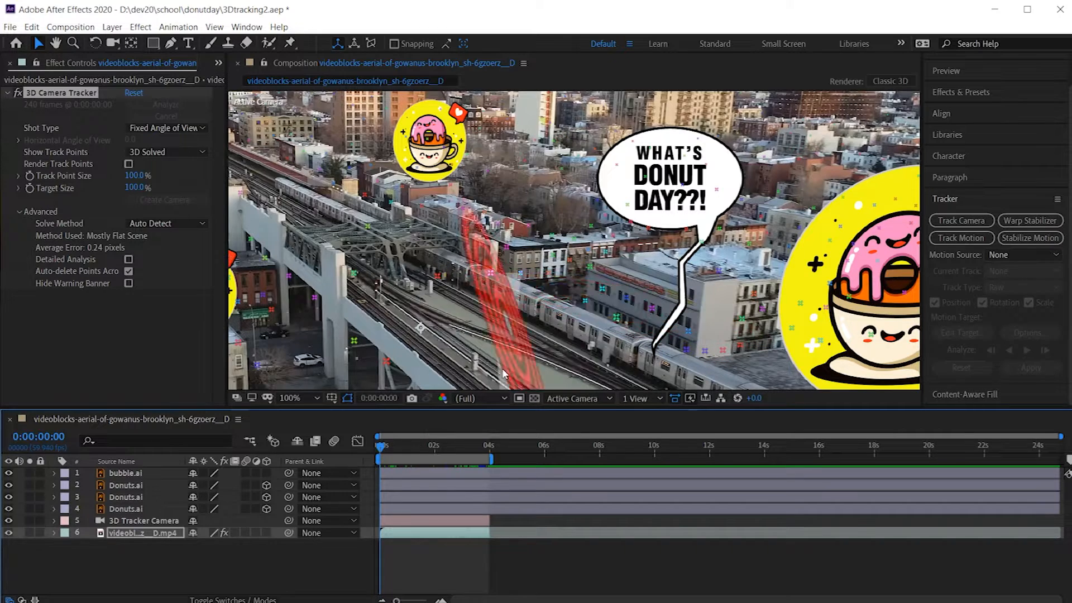
mouse_move(382, 451)
mouse_down()
mouse_move(431, 450)
mouse_move(363, 444)
mouse_up()
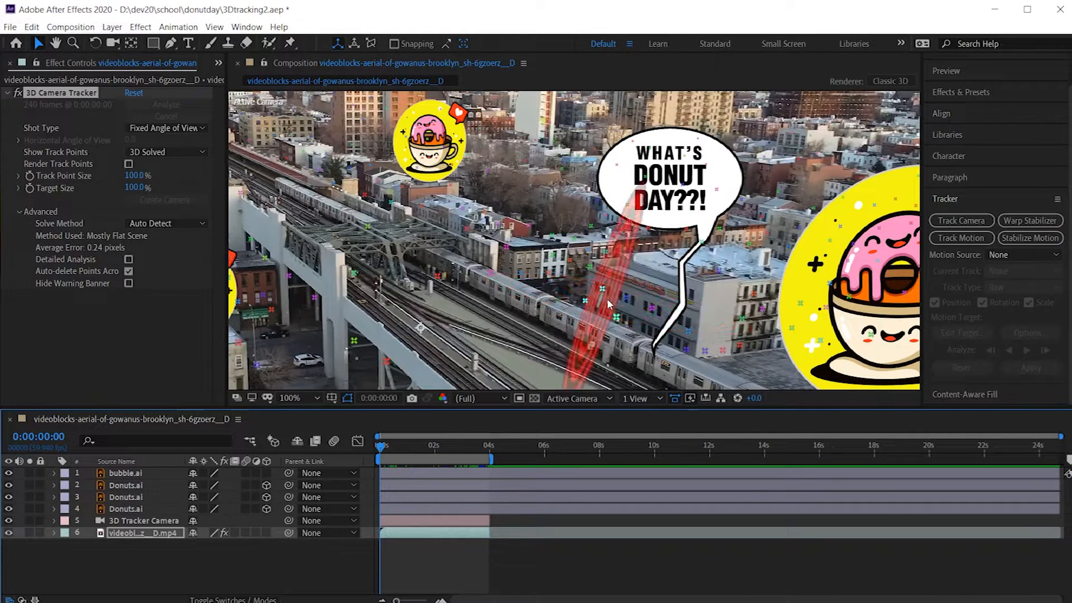
right_click(609, 300)
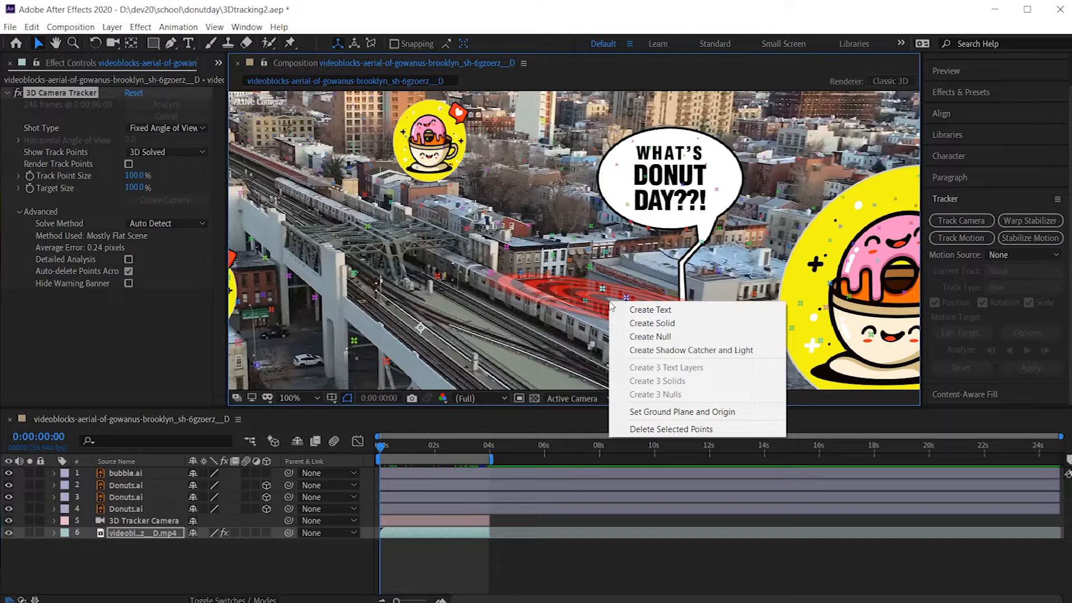
click(642, 323)
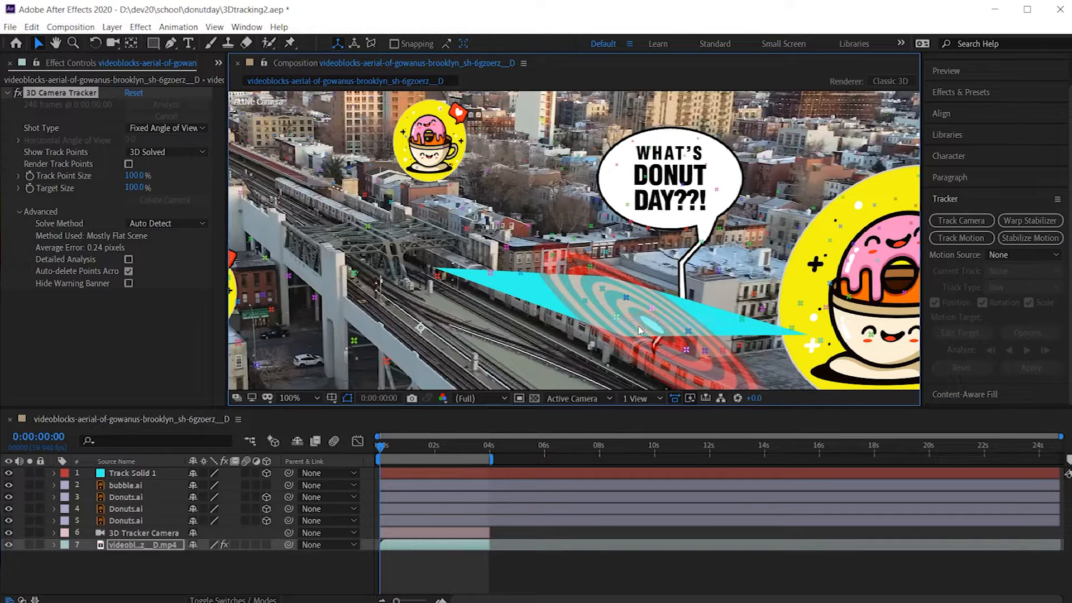
drag(382, 446, 285, 454)
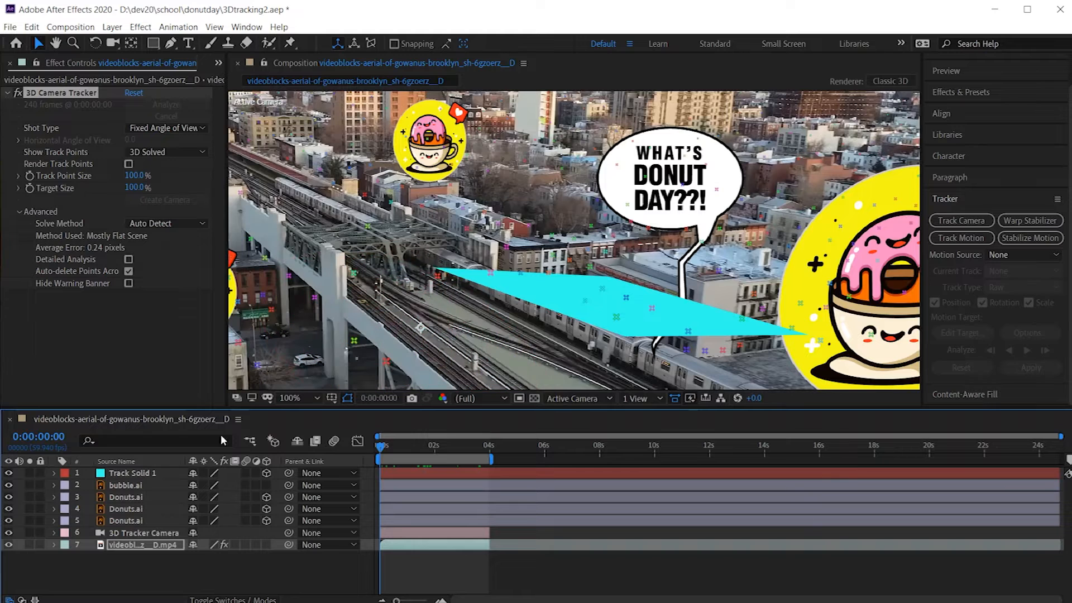
Replace the Track Solid 1 layer's source with bubble.ai and delete the old untracked bubble.ai layer.
click(116, 472)
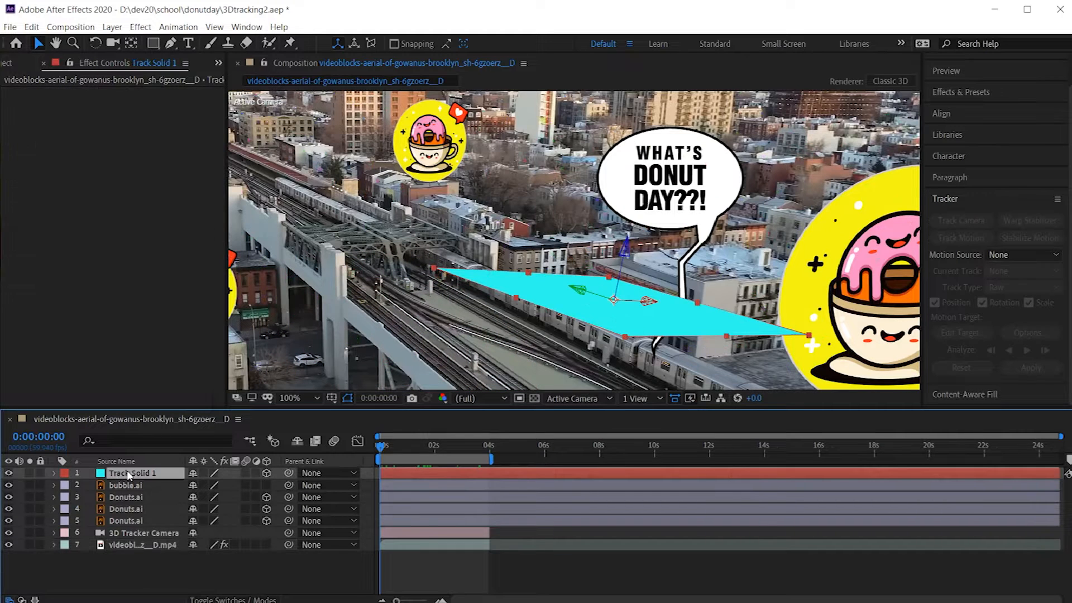
click(8, 65)
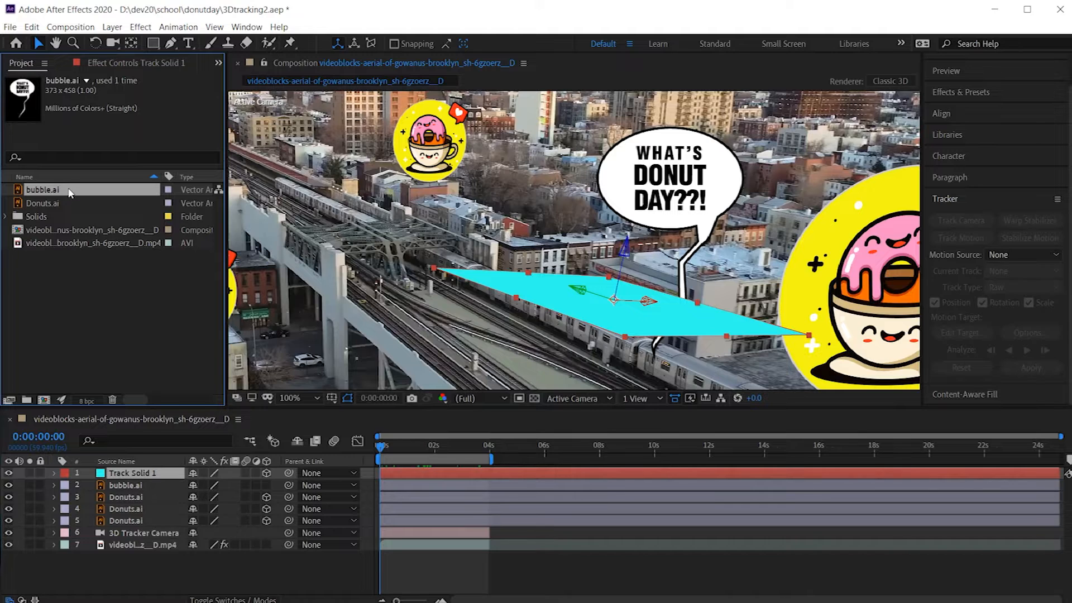
drag(70, 193, 114, 476)
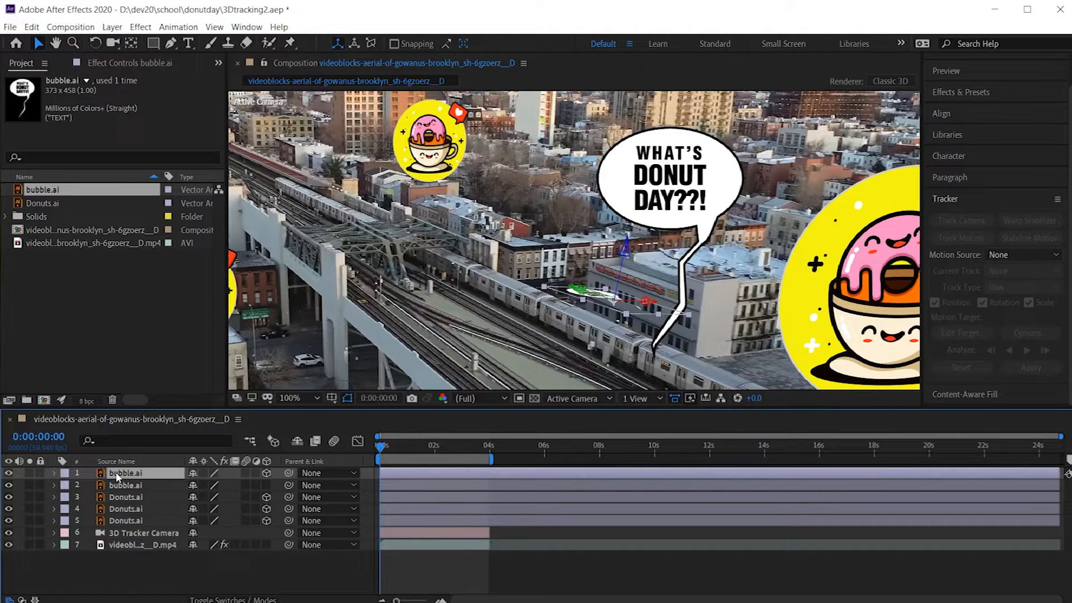
click(114, 484)
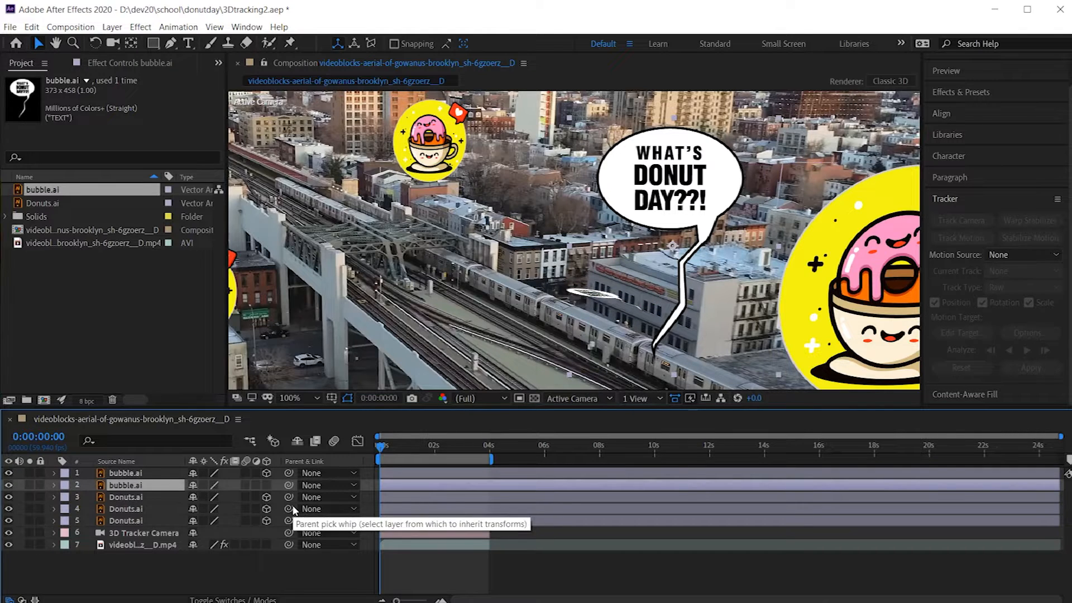
key(Delete)
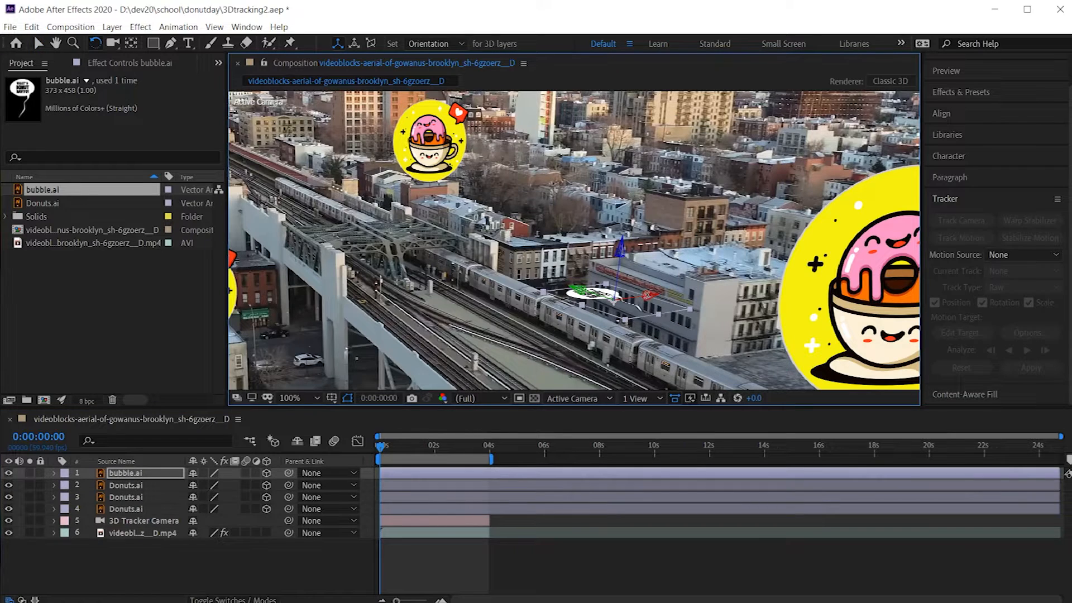
Rotate the tracked bubble upright about its X axis and turn it slightly about its Y axis.
drag(649, 296, 675, 341)
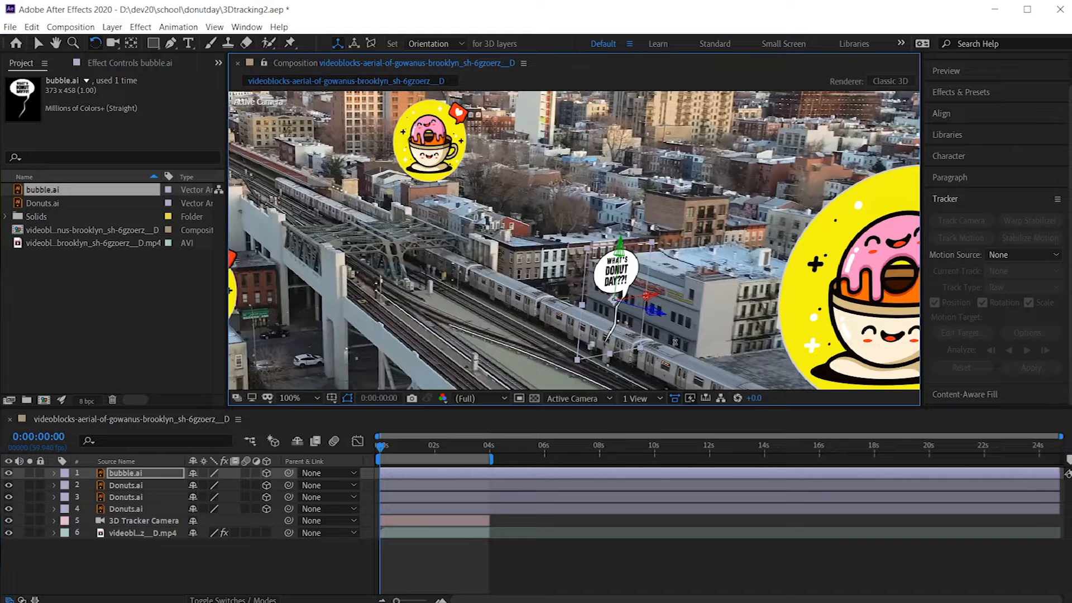
drag(622, 252, 652, 242)
drag(622, 247, 574, 213)
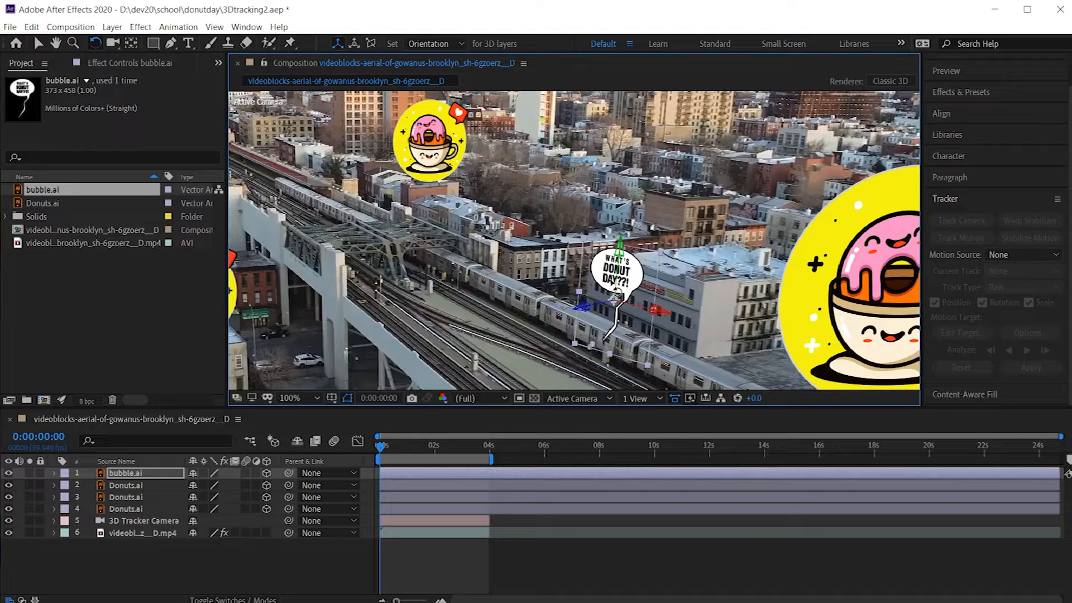
Move the bubble up and along its X axis so the tip of its tail rests on a train car.
key(v)
drag(620, 247, 620, 240)
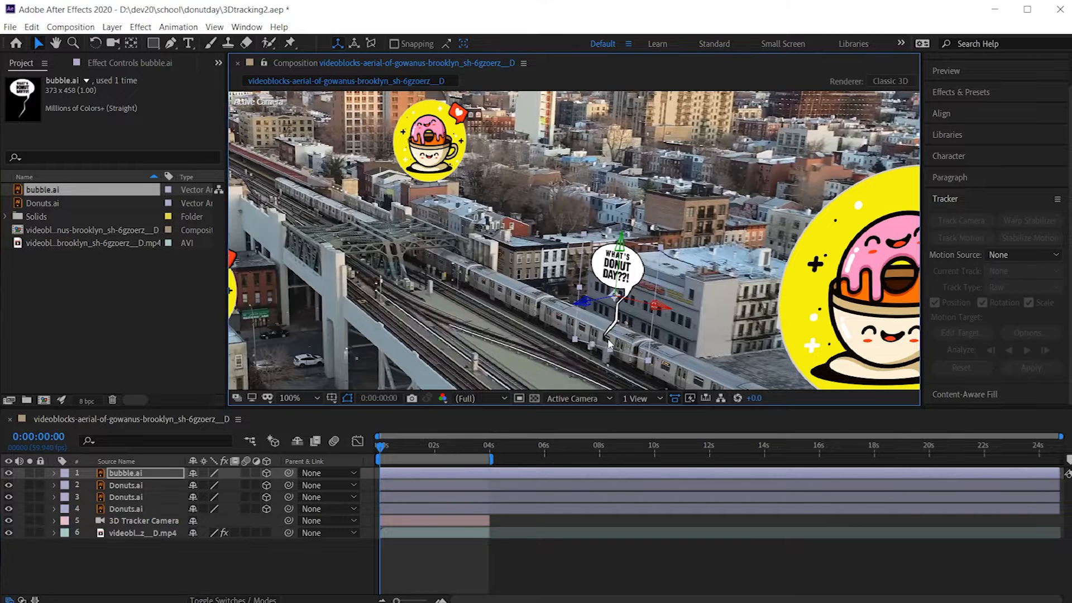
scroll(609, 342, up, 2)
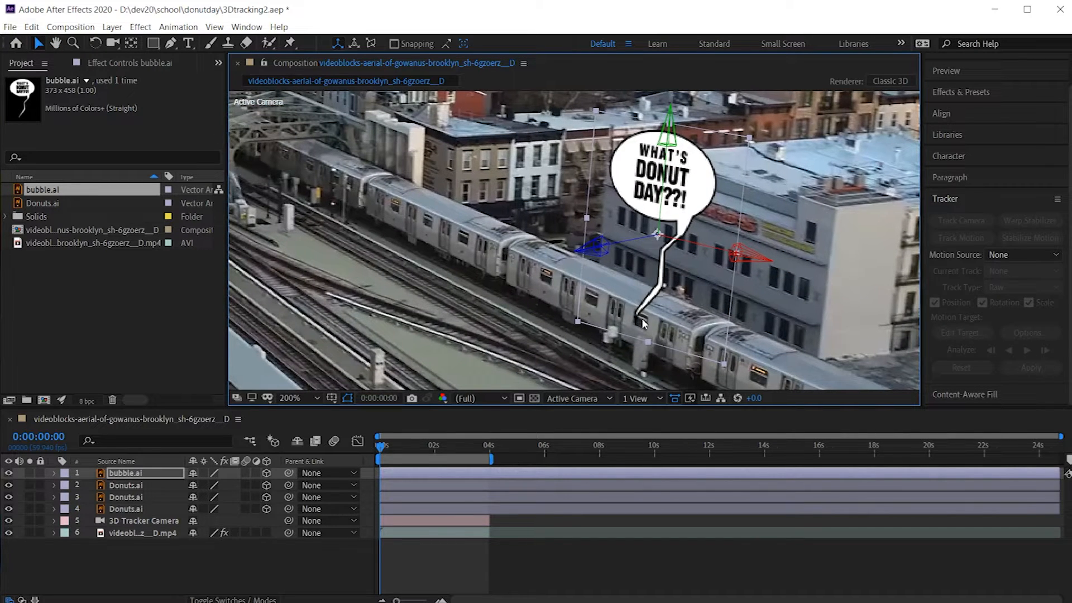
drag(740, 258, 521, 223)
drag(624, 239, 747, 259)
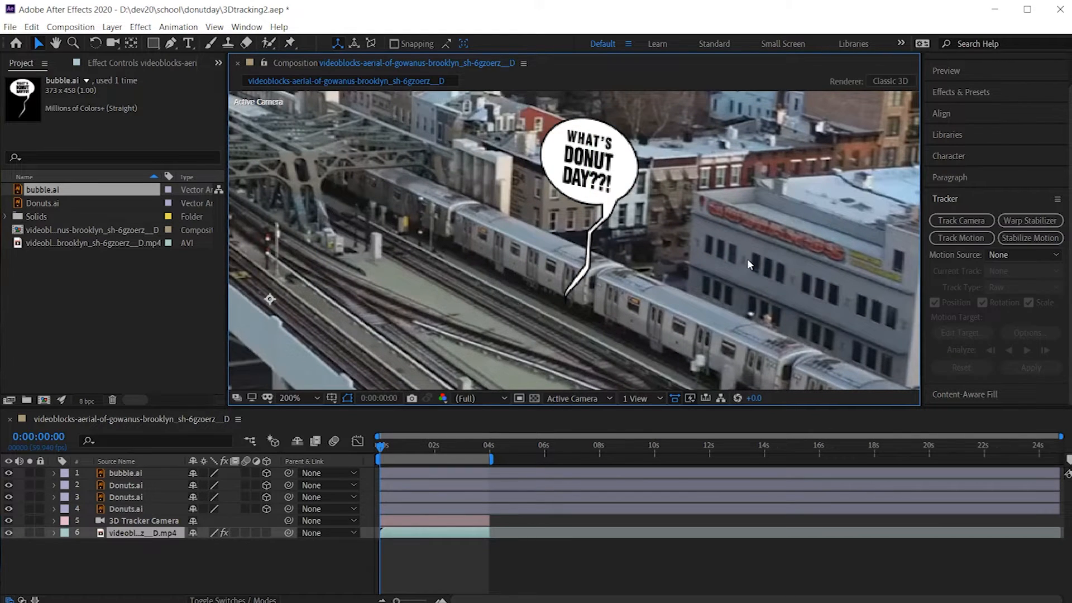
key(ctrl+z)
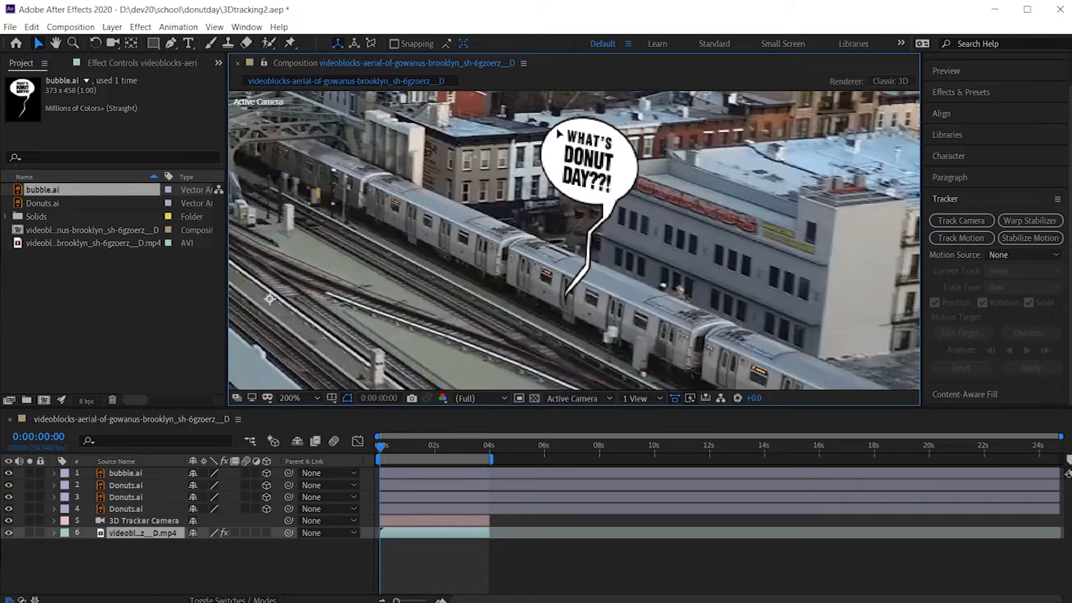
click(117, 473)
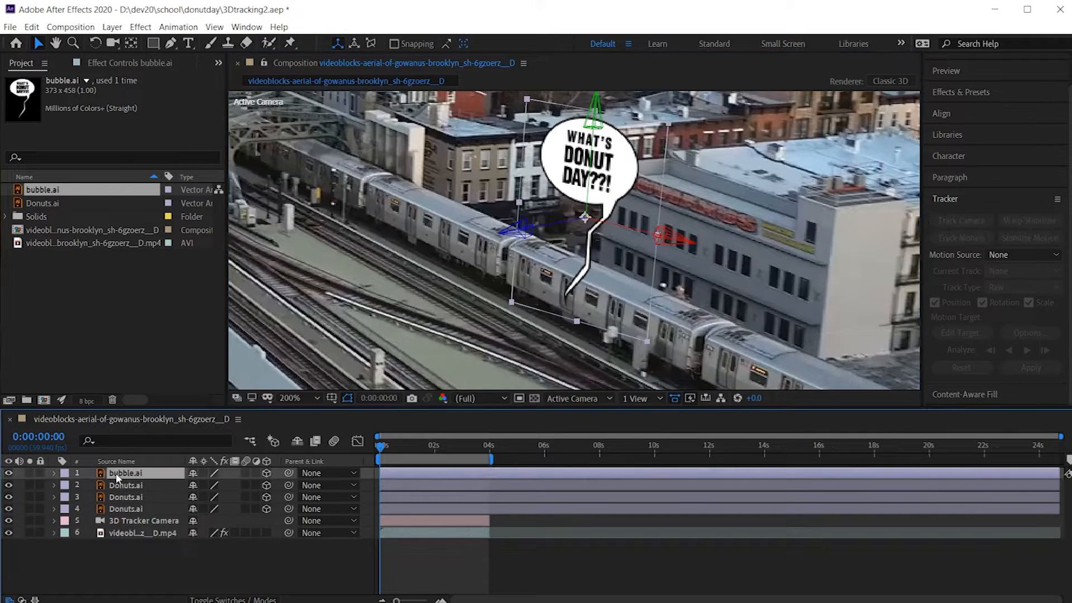
drag(676, 241, 801, 287)
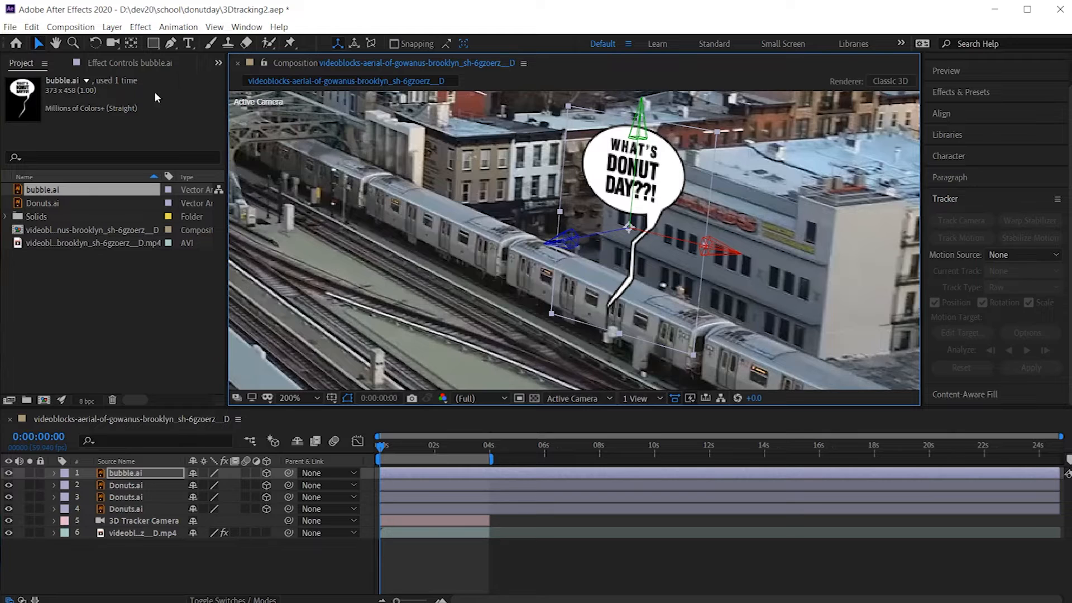
Tilt the bubble slightly about its X axis and scale it to 121%.
click(95, 43)
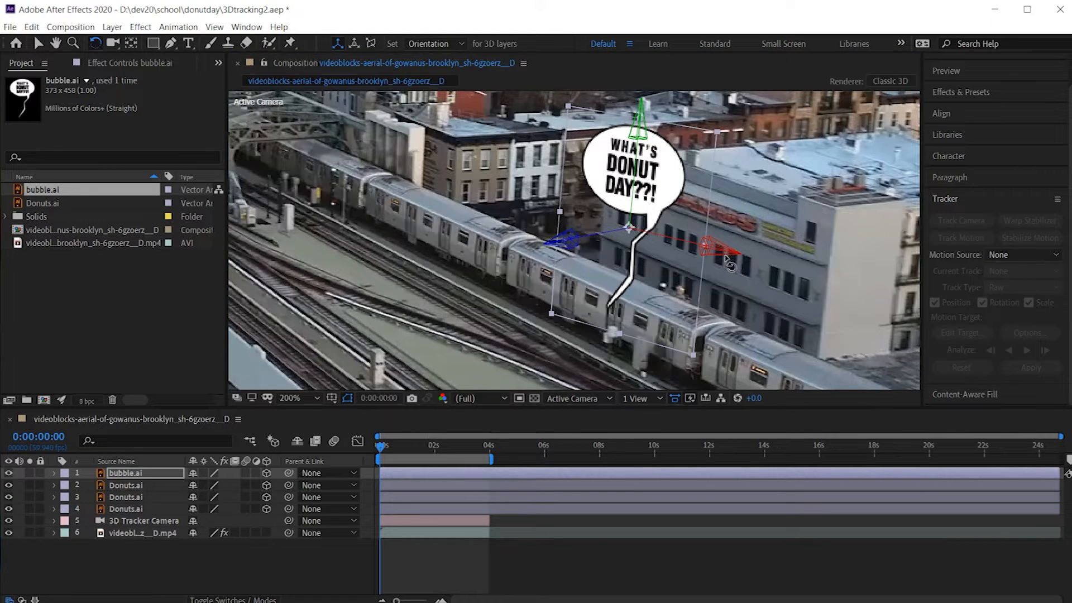
drag(726, 262, 717, 263)
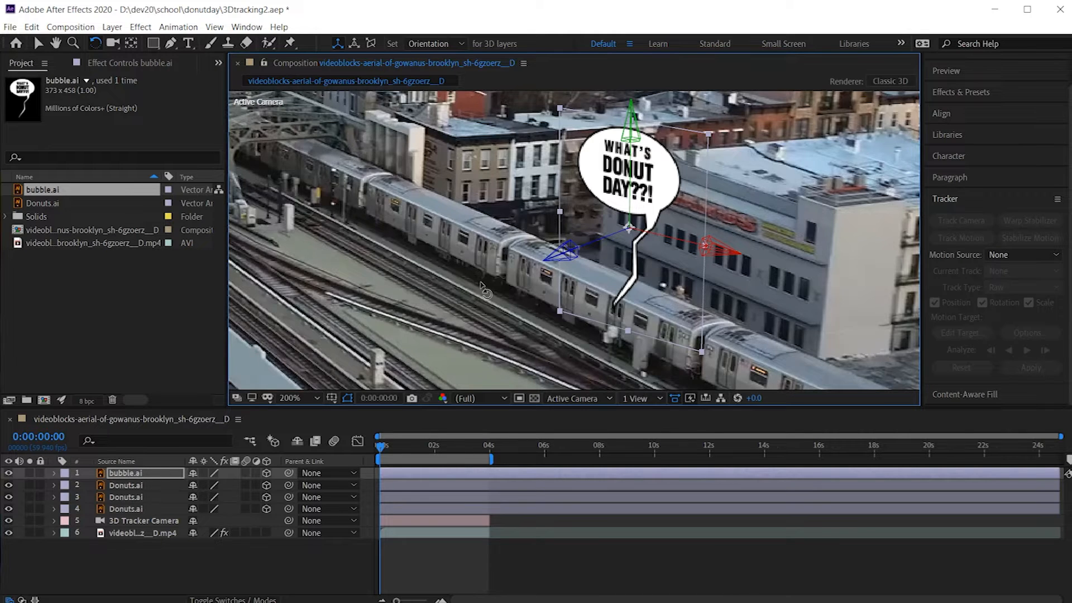
key(comma)
key(s)
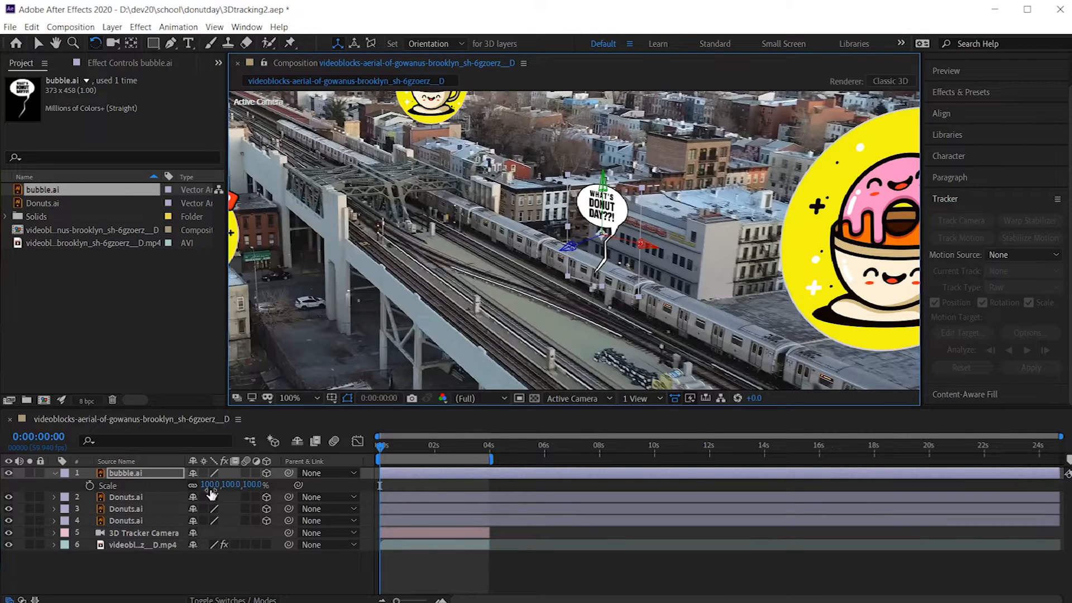
drag(210, 483, 228, 484)
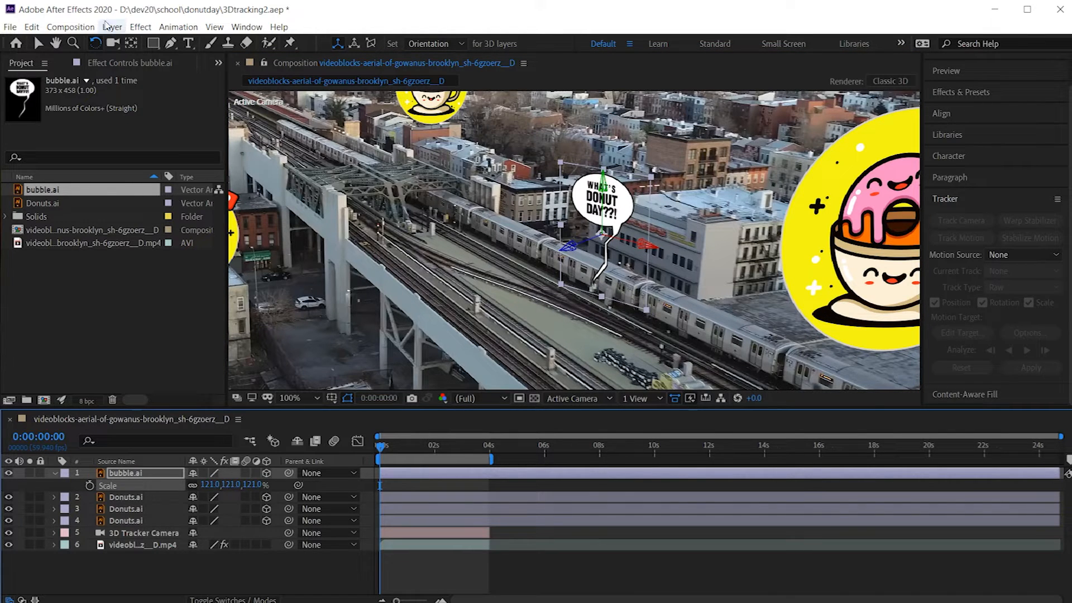
Nudge the bubble up slightly and set a Position keyframe at 0:00:00:00, about 1641, 378, 1966.
click(37, 43)
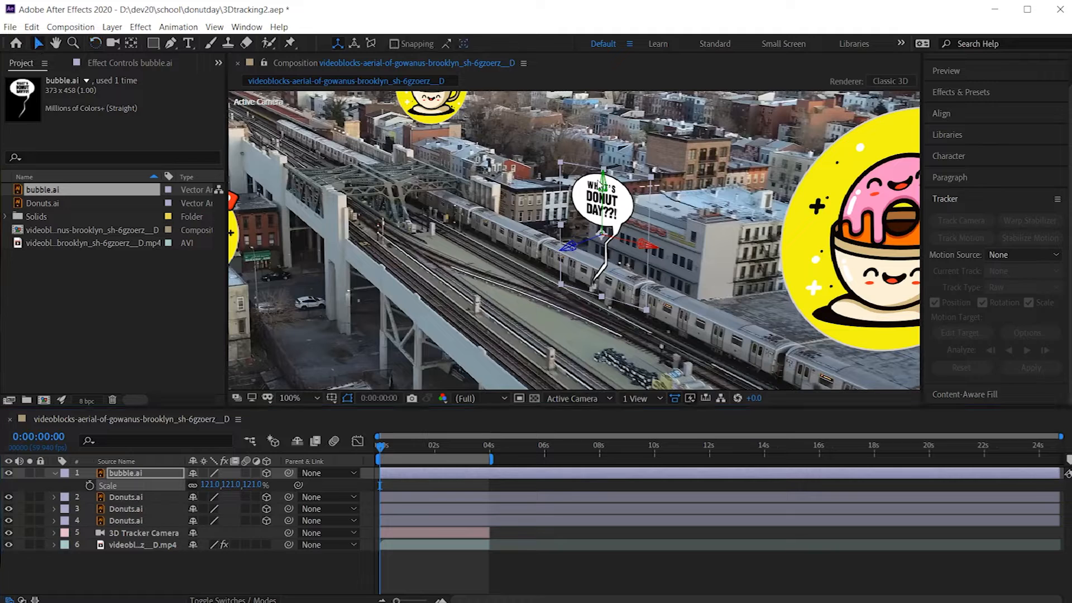
drag(604, 182, 605, 179)
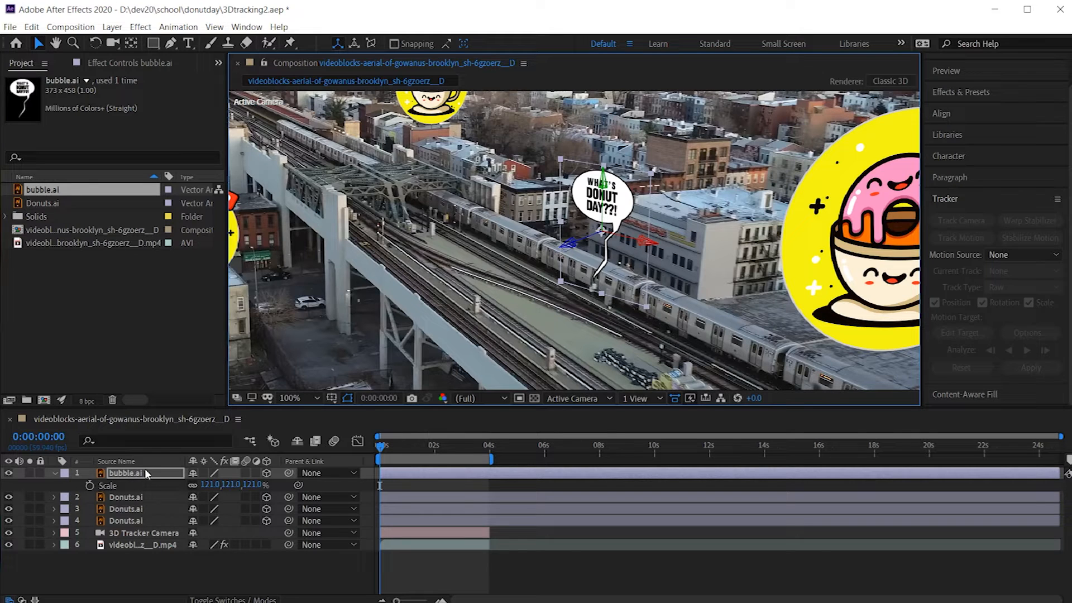
key(p)
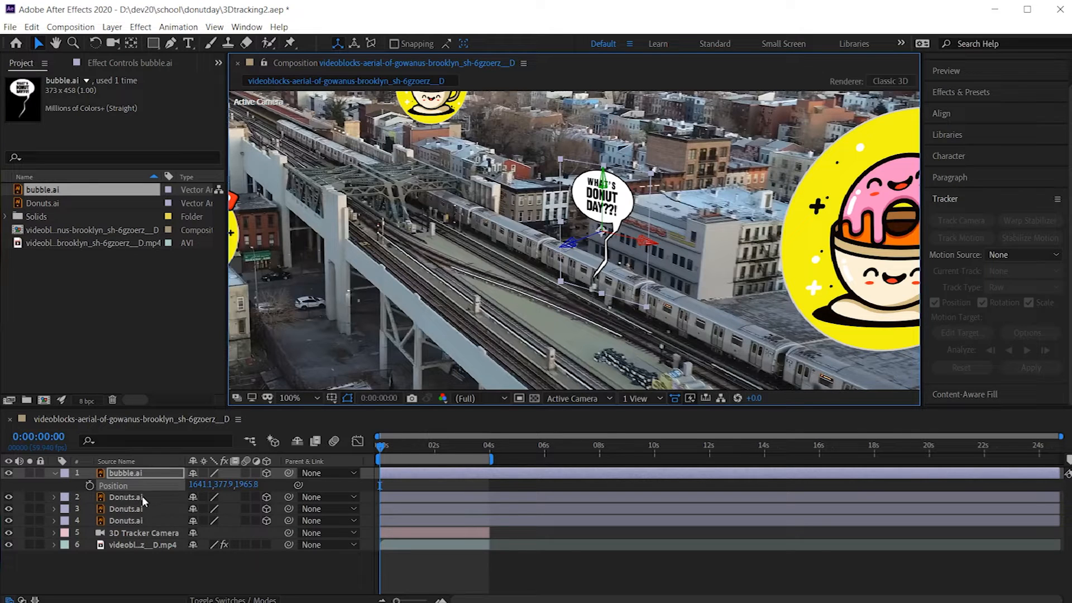
click(89, 484)
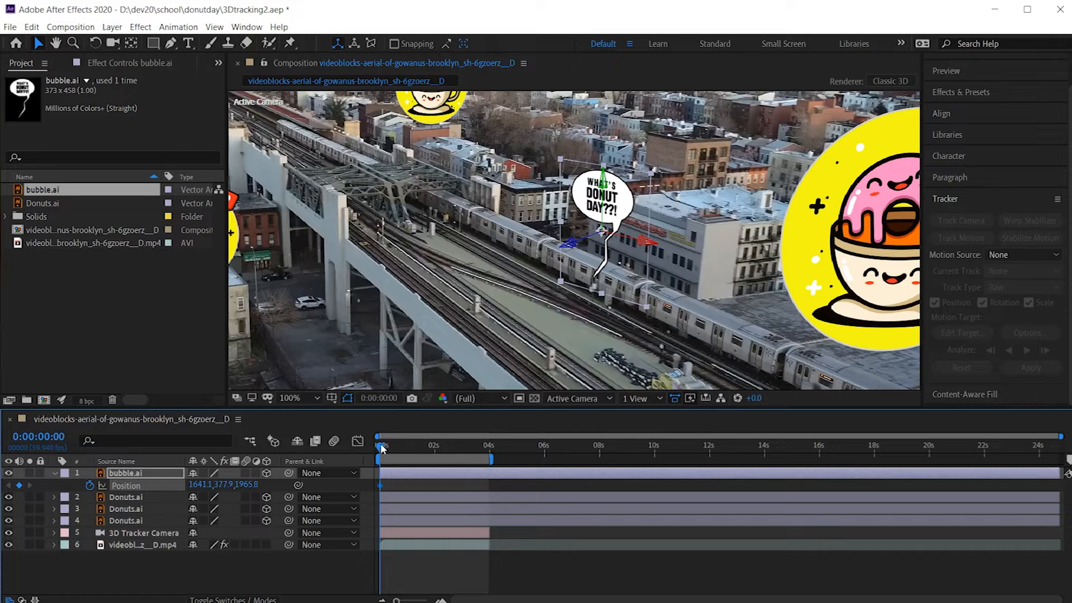
Add a Position keyframe at 0:00:02:01, about 1199, 135, 1951, so the bubble's tail follows the train, and check the motion.
drag(382, 446, 358, 441)
drag(387, 442, 435, 450)
drag(728, 307, 582, 261)
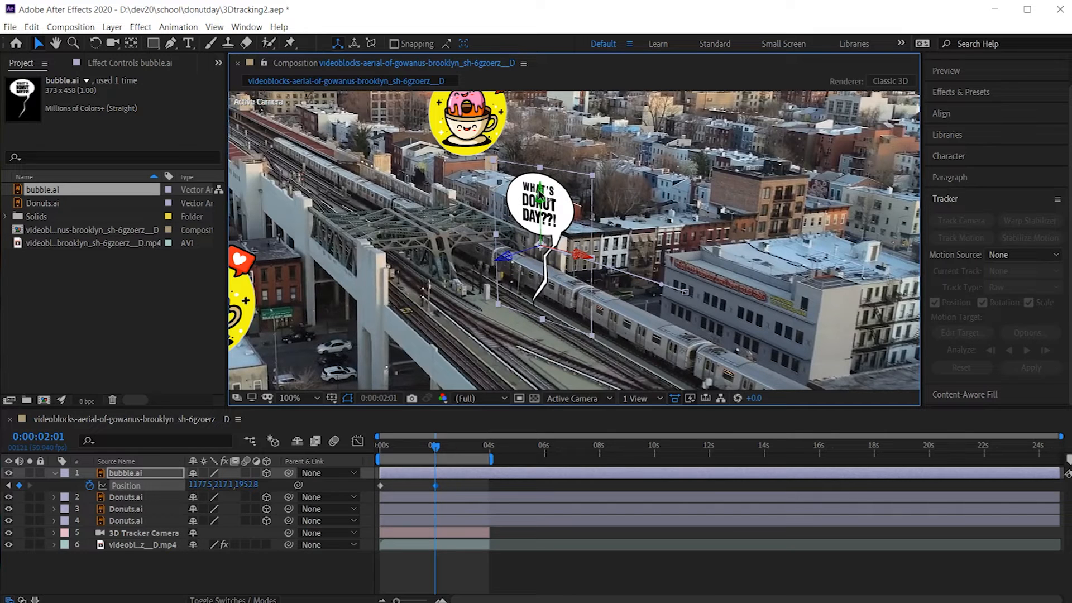
drag(542, 197, 542, 172)
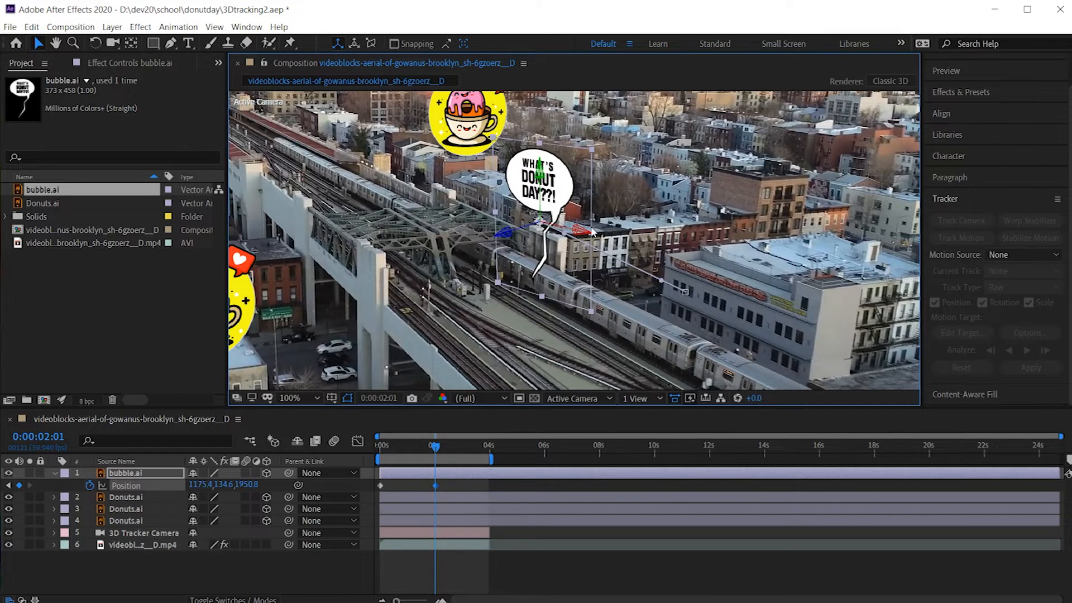
drag(579, 233, 588, 235)
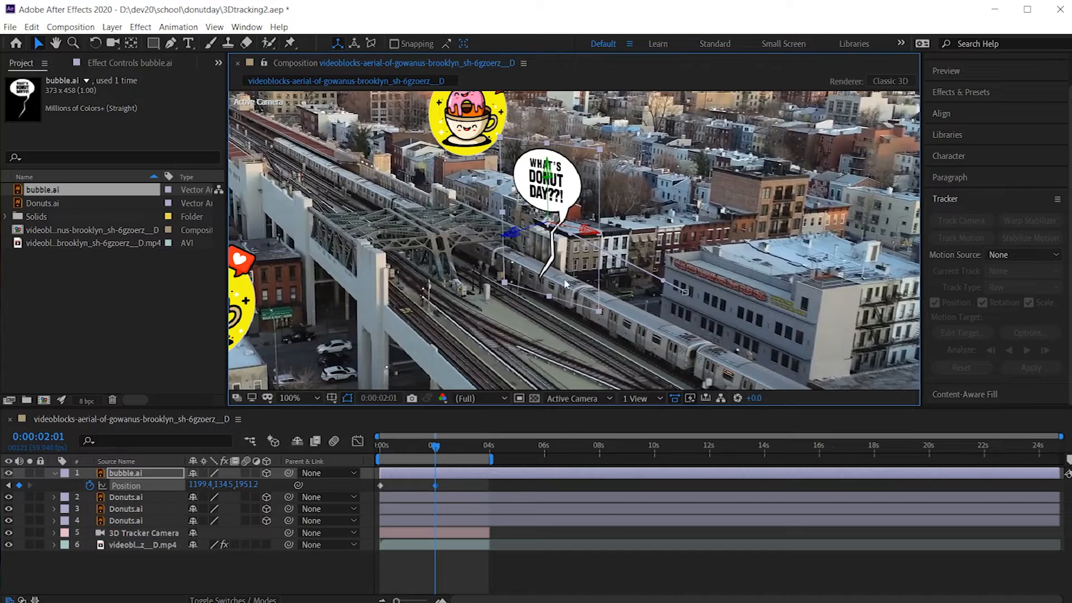
drag(438, 450, 394, 444)
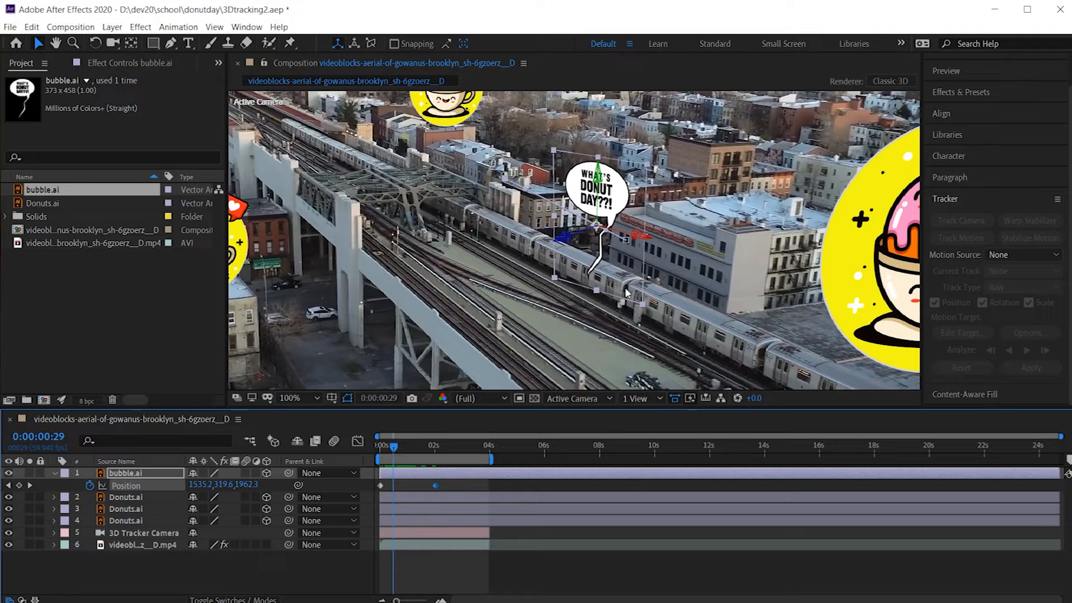